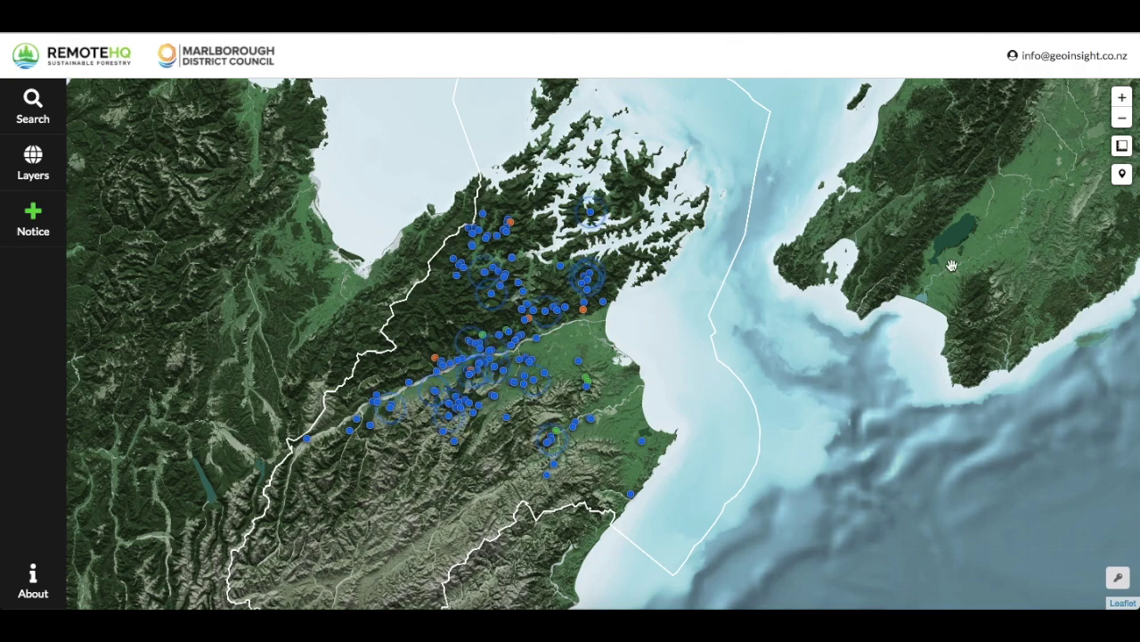
Open the compliance status colour legend of the map, and close it again.
click(1117, 580)
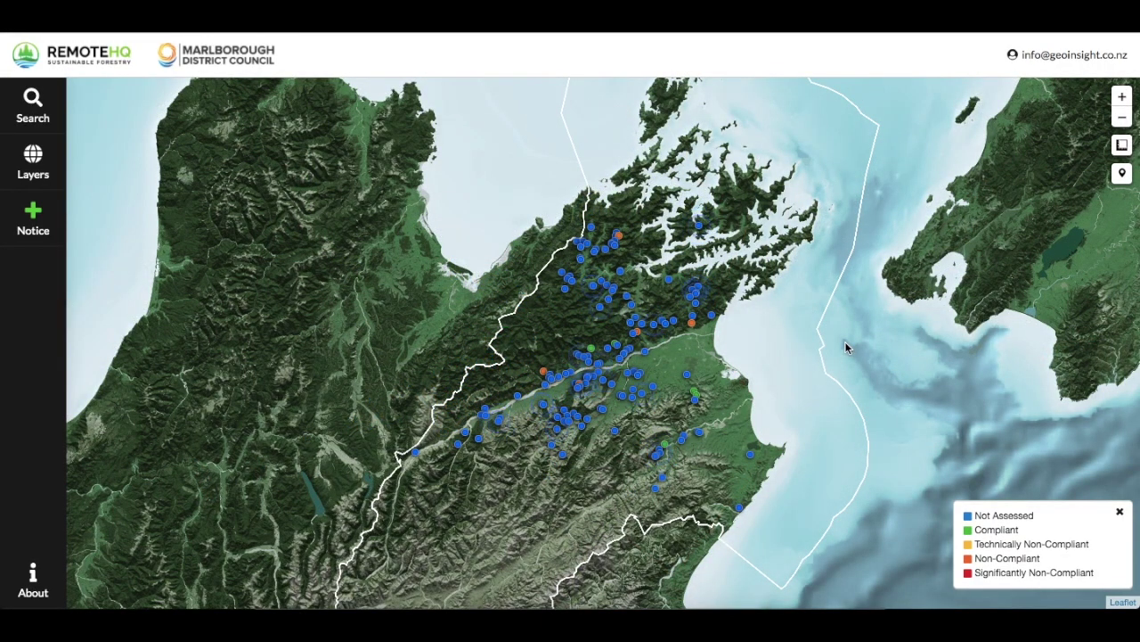
click(1120, 514)
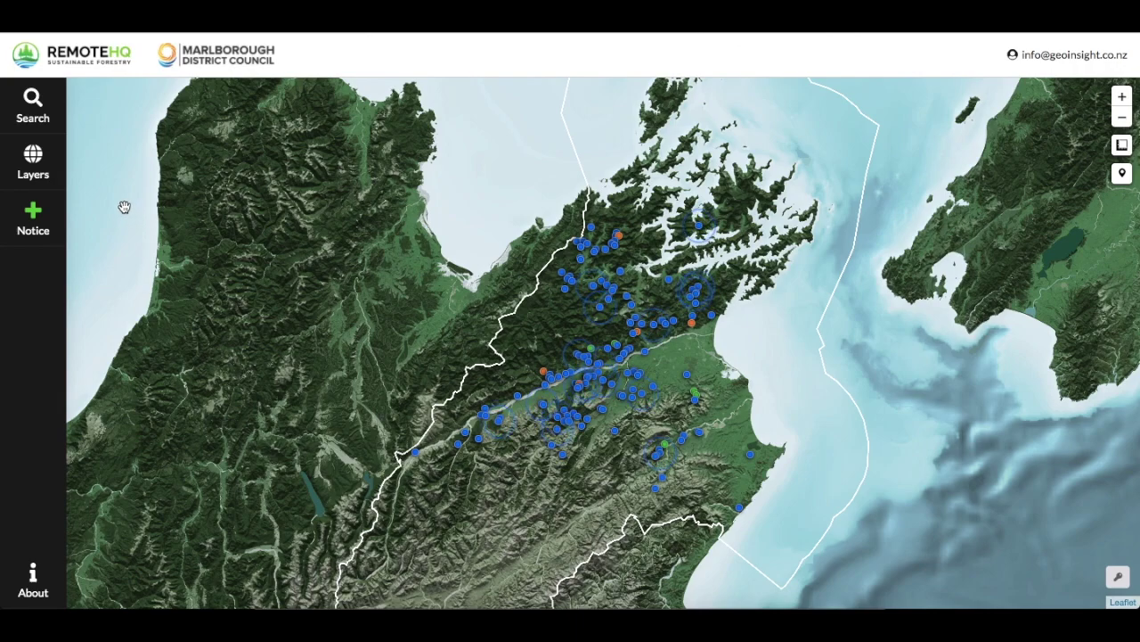
Switch the map's basemap to Minimalist Basemap, and close the layer list.
click(49, 175)
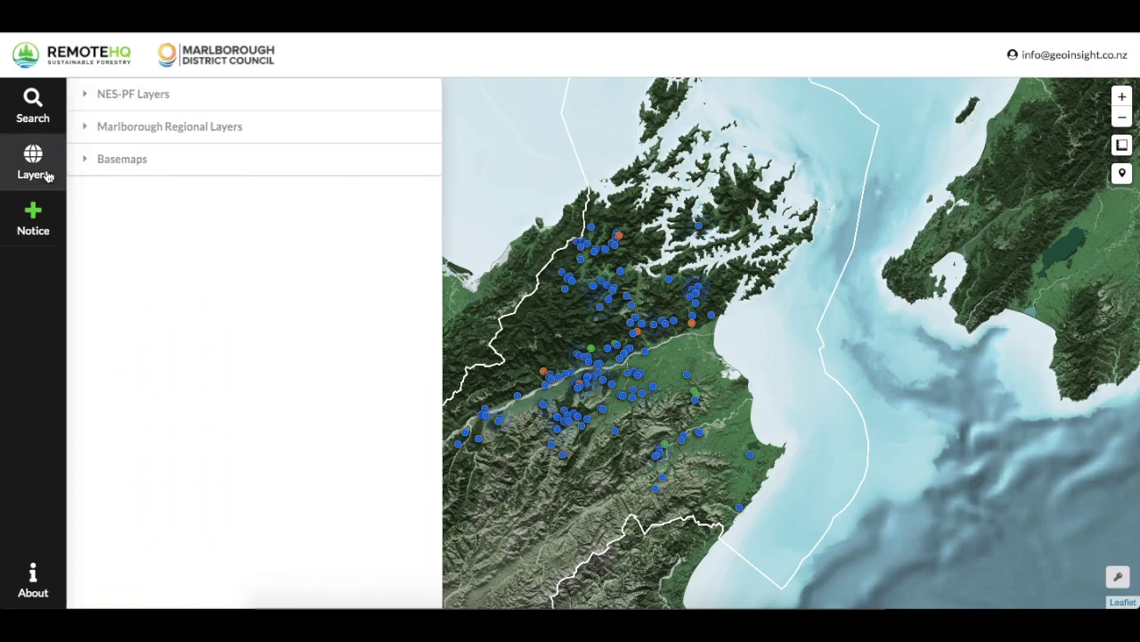
click(121, 163)
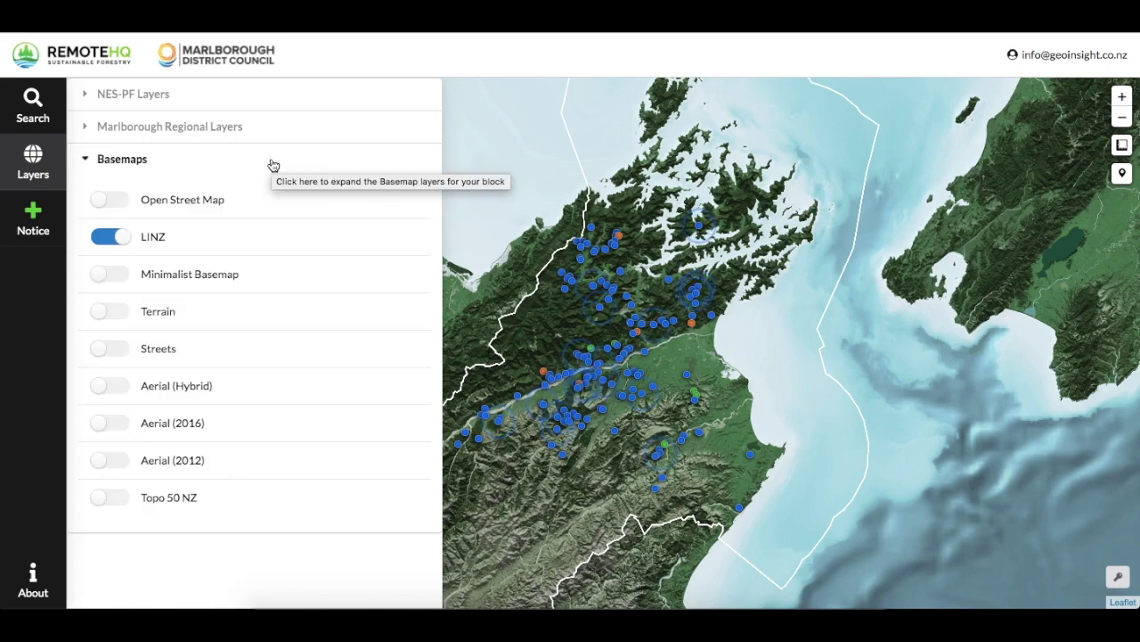
mouse_move(116, 282)
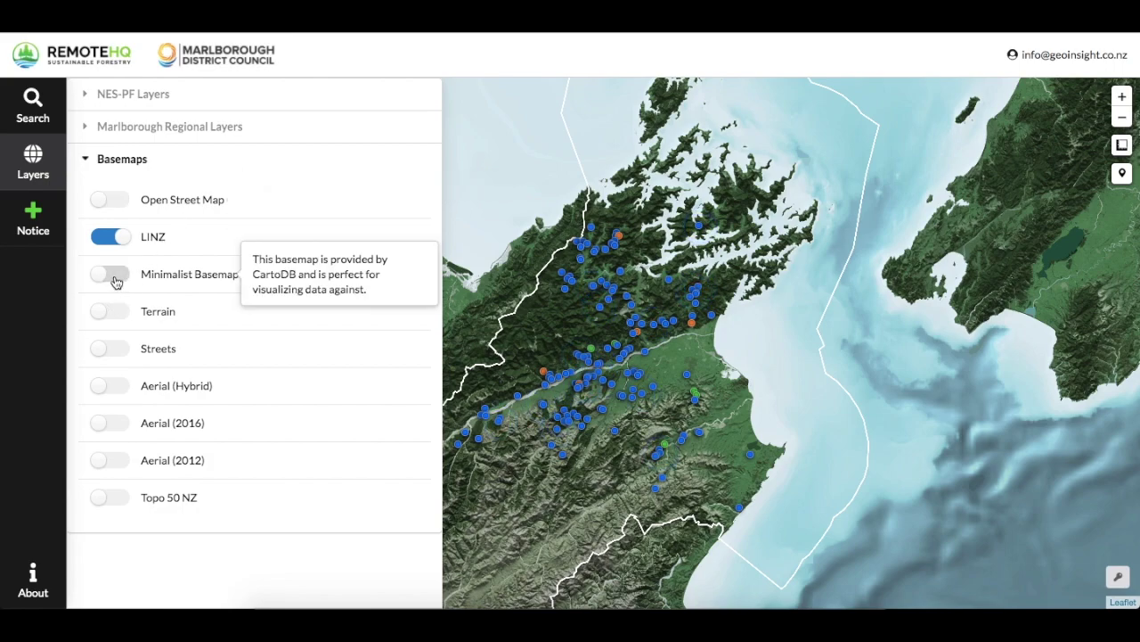
click(112, 277)
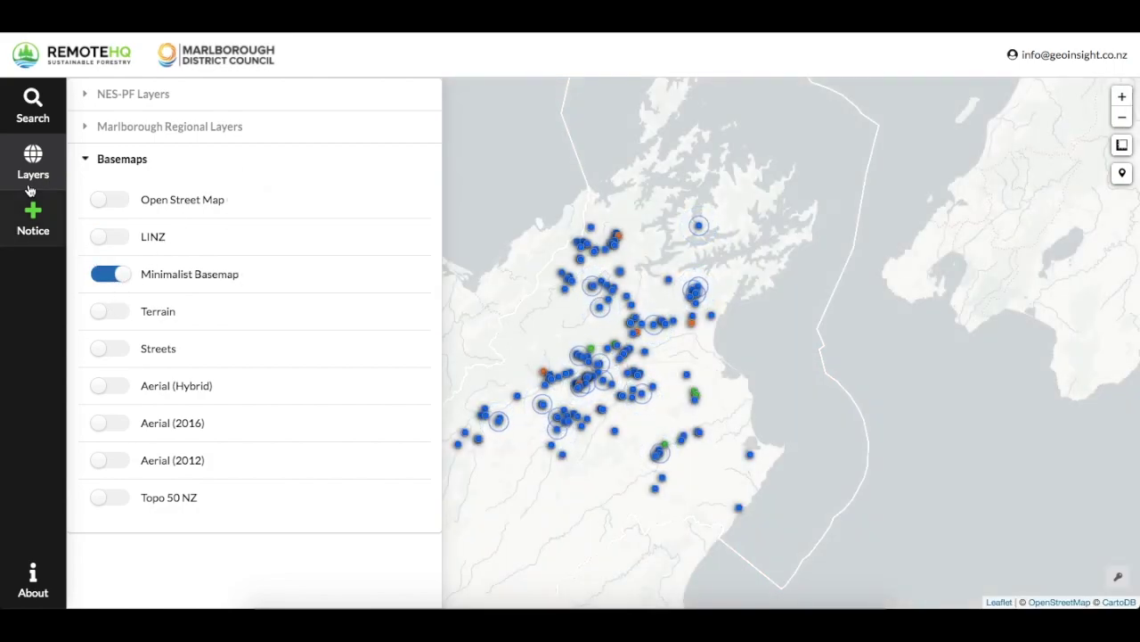
click(31, 179)
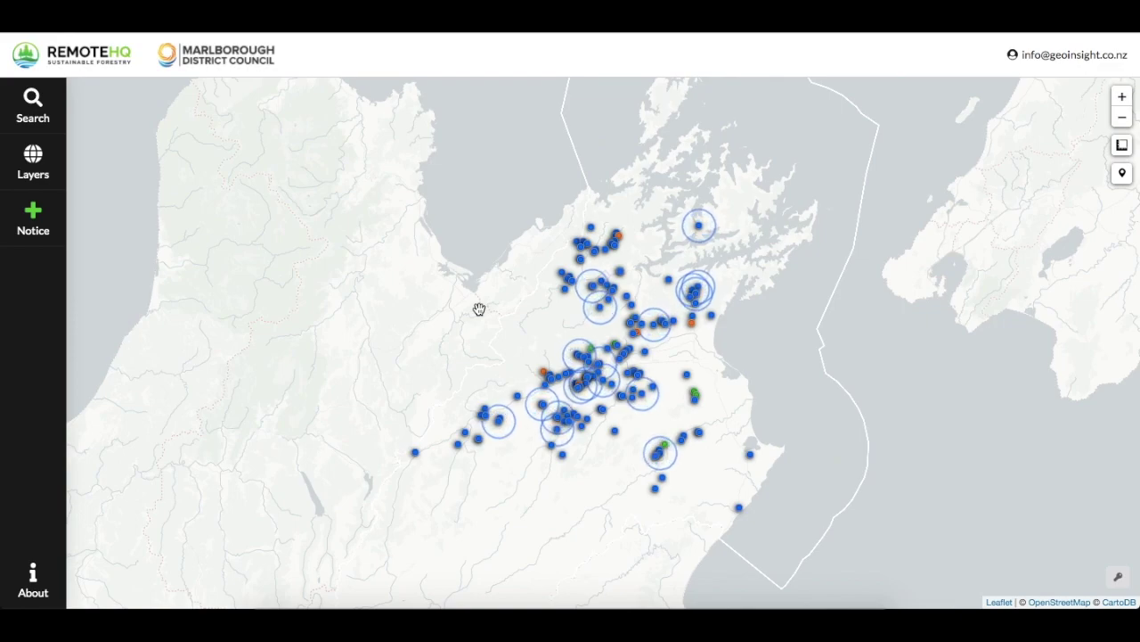
Turn on the Erosion Susceptibility Classification layer from the NES-PF Layers.
click(1122, 96)
scroll(847, 333, up, 1)
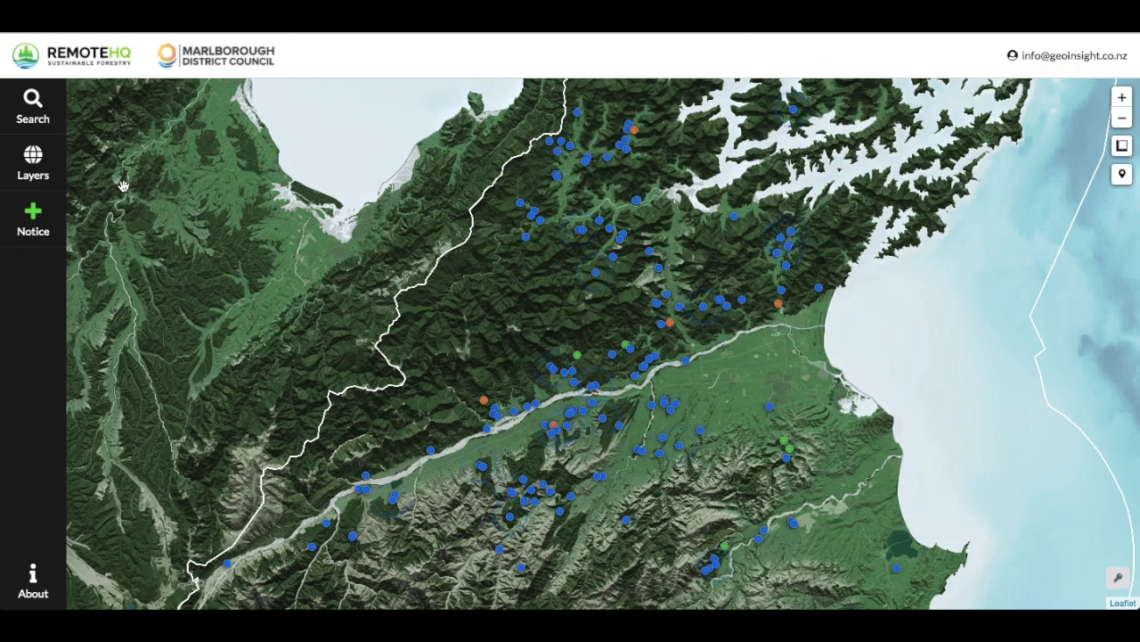
click(54, 176)
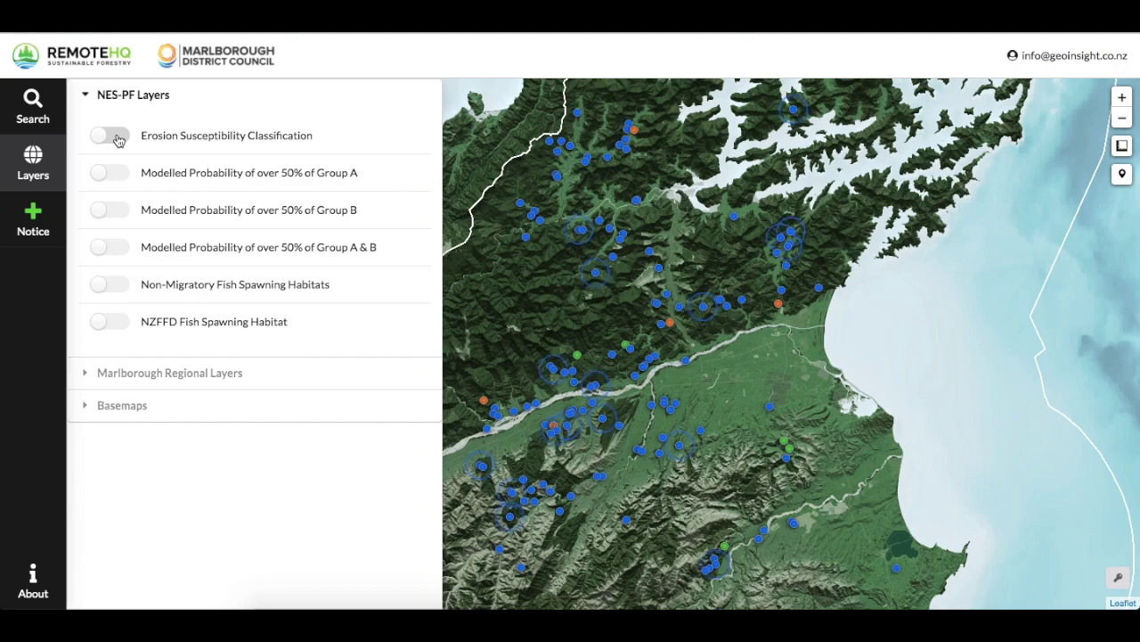
click(119, 140)
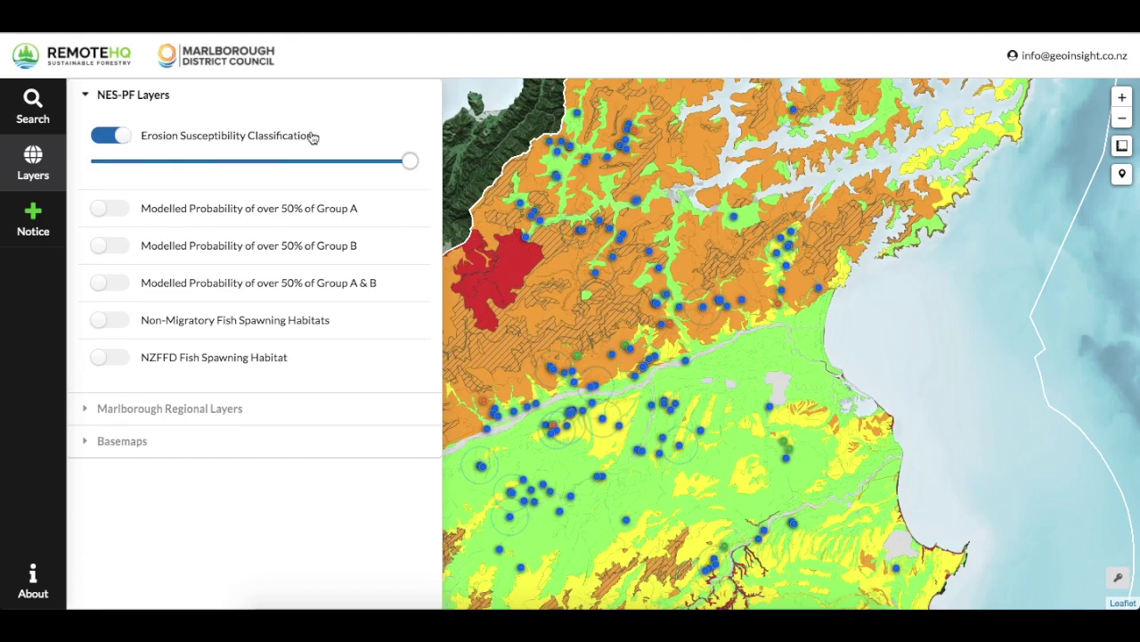
Try the Erosion Susceptibility Classification layer at an opacity of 72, and restore it to full opacity.
click(409, 170)
drag(409, 170, 322, 179)
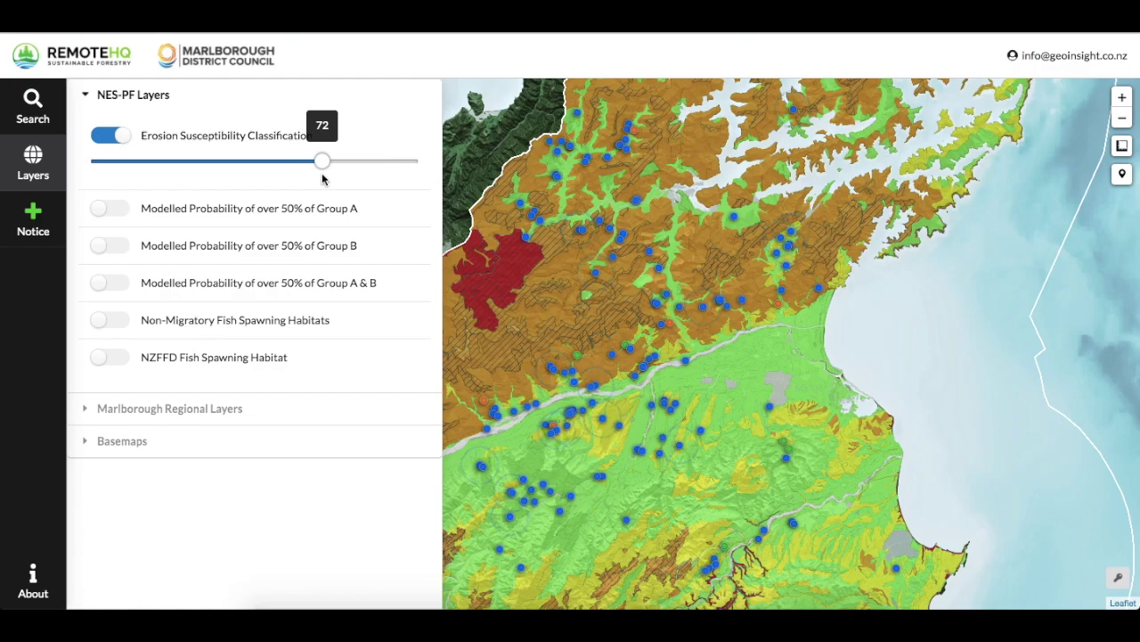
drag(321, 179, 418, 161)
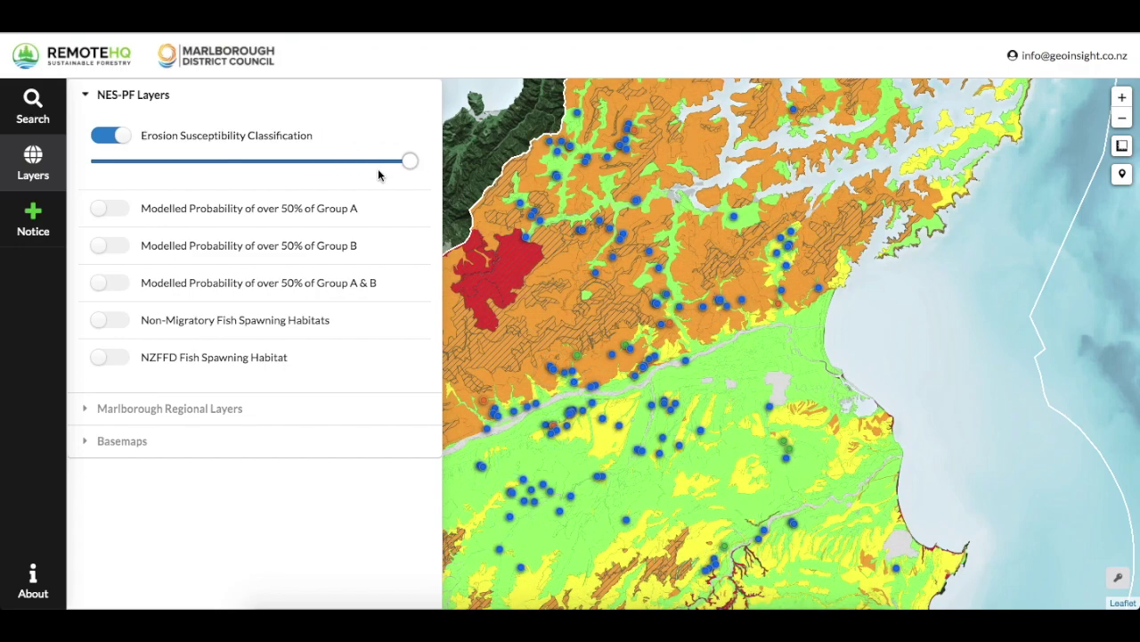
Turn on the NZFFD Fish Spawning Habitat and Non-Migratory Fish Spawning Habitats layers.
click(112, 358)
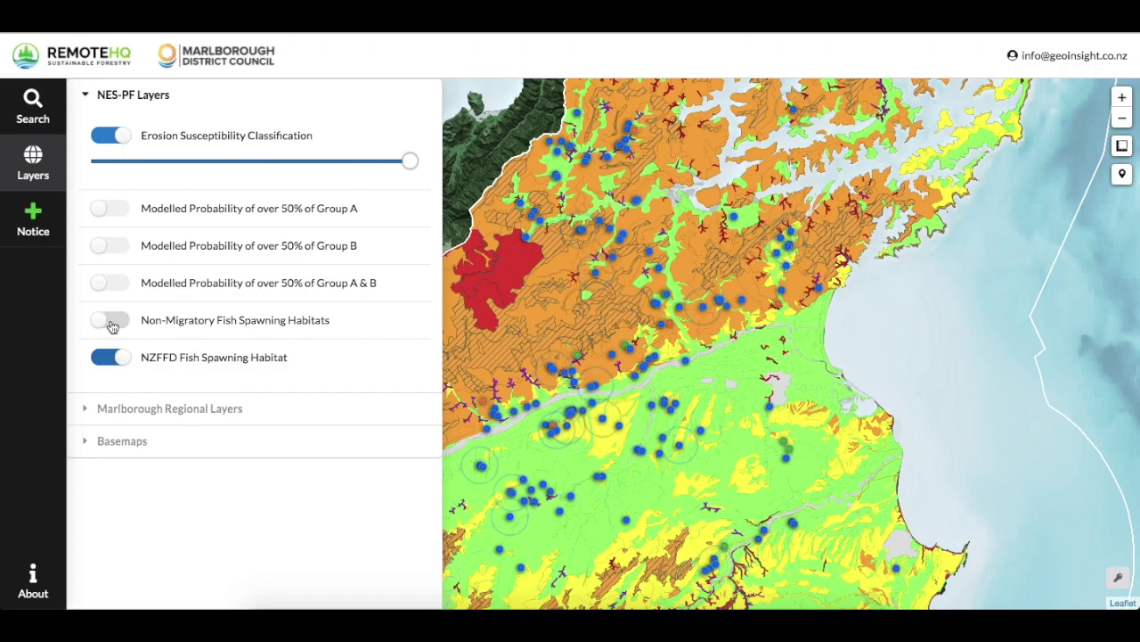
click(111, 322)
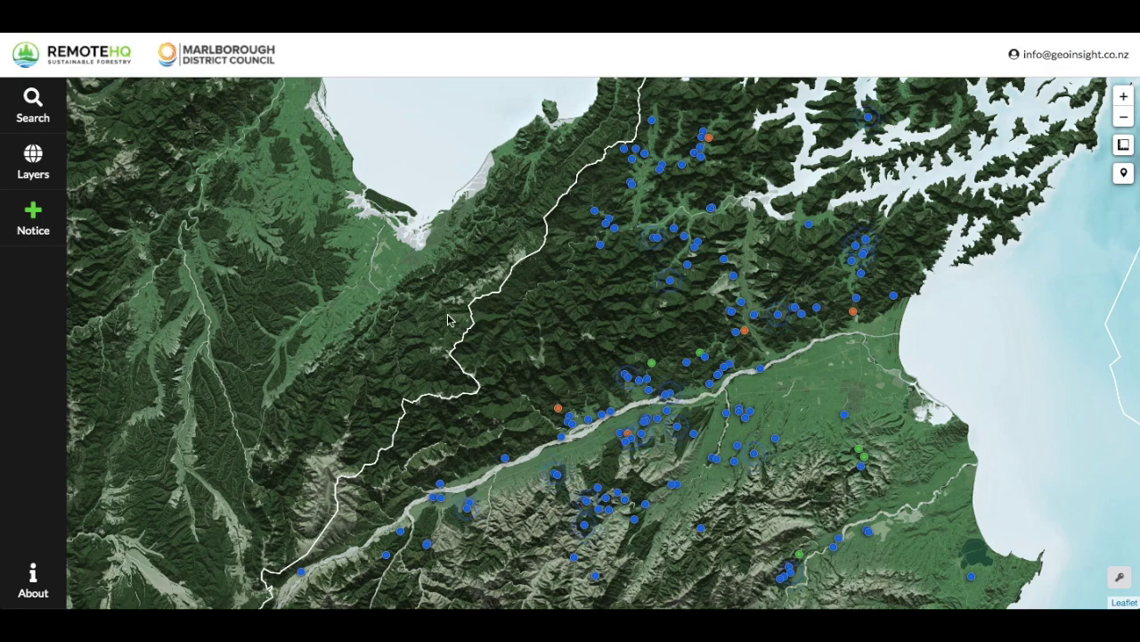
Turn on the Significant Wetlands and Indicative Riverbeds layers from the Marlborough Regional Layers.
click(57, 175)
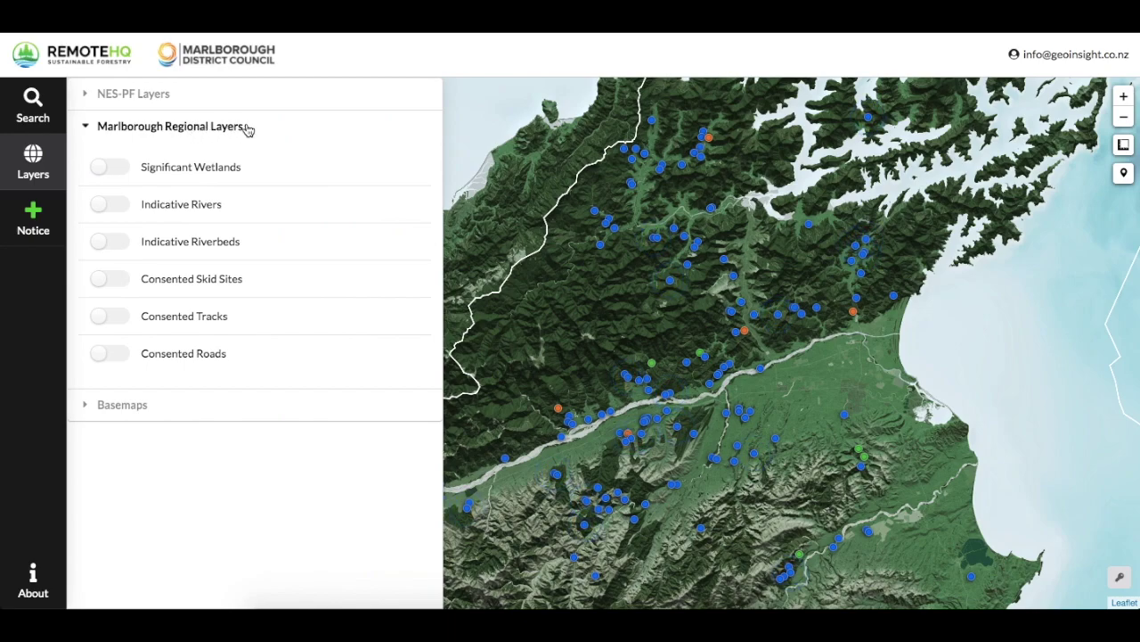
click(111, 168)
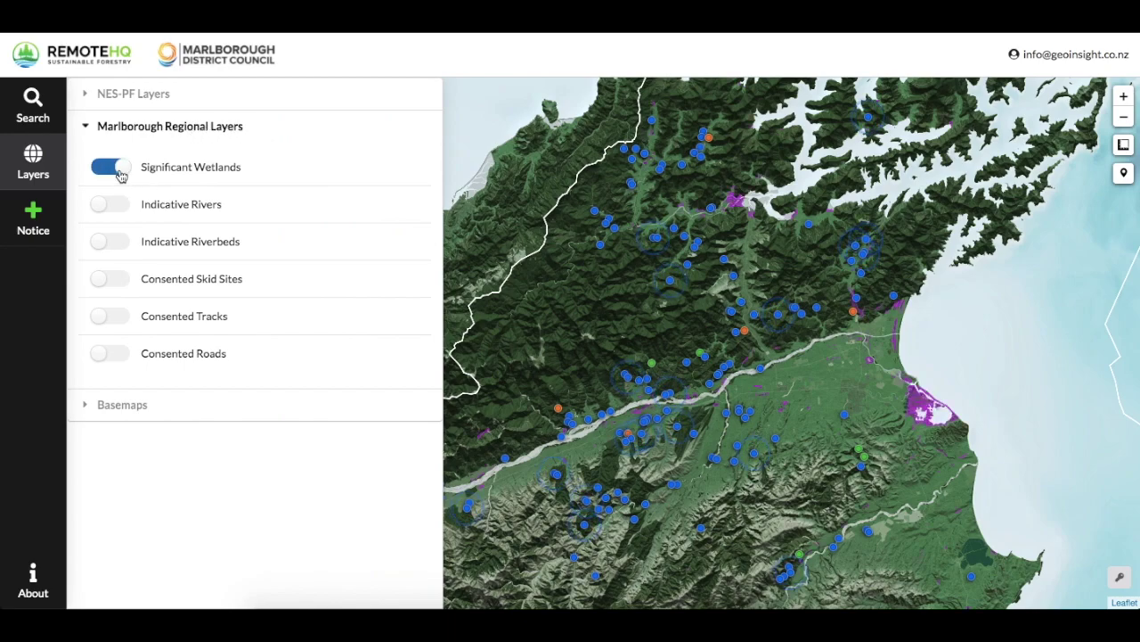
click(110, 243)
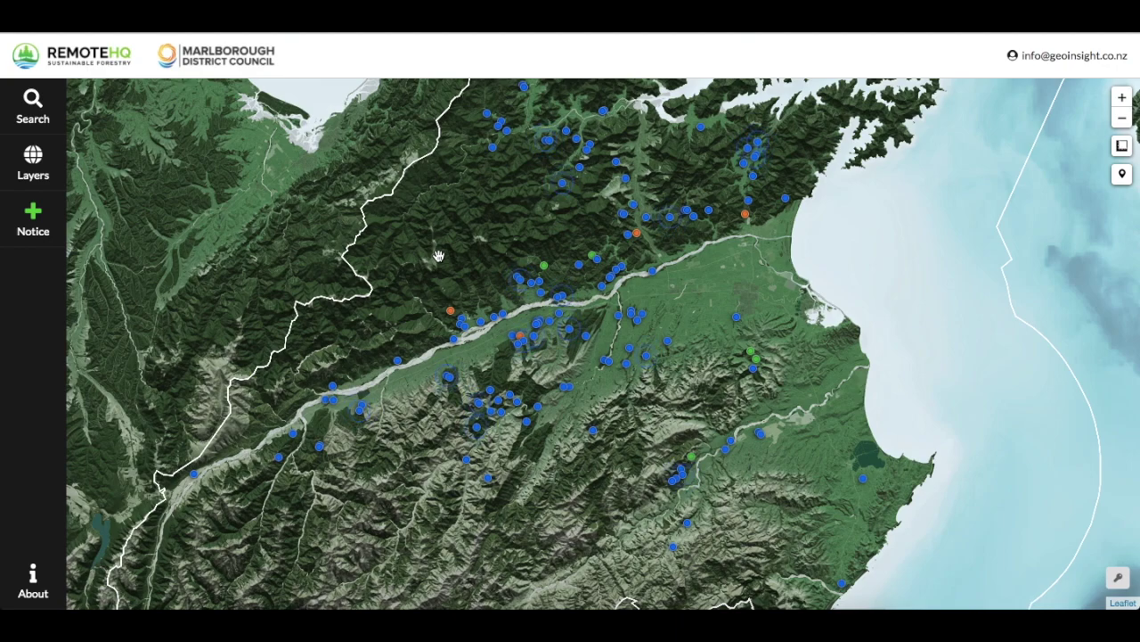
Search the forest blocks for "te rou".
drag(435, 258, 632, 323)
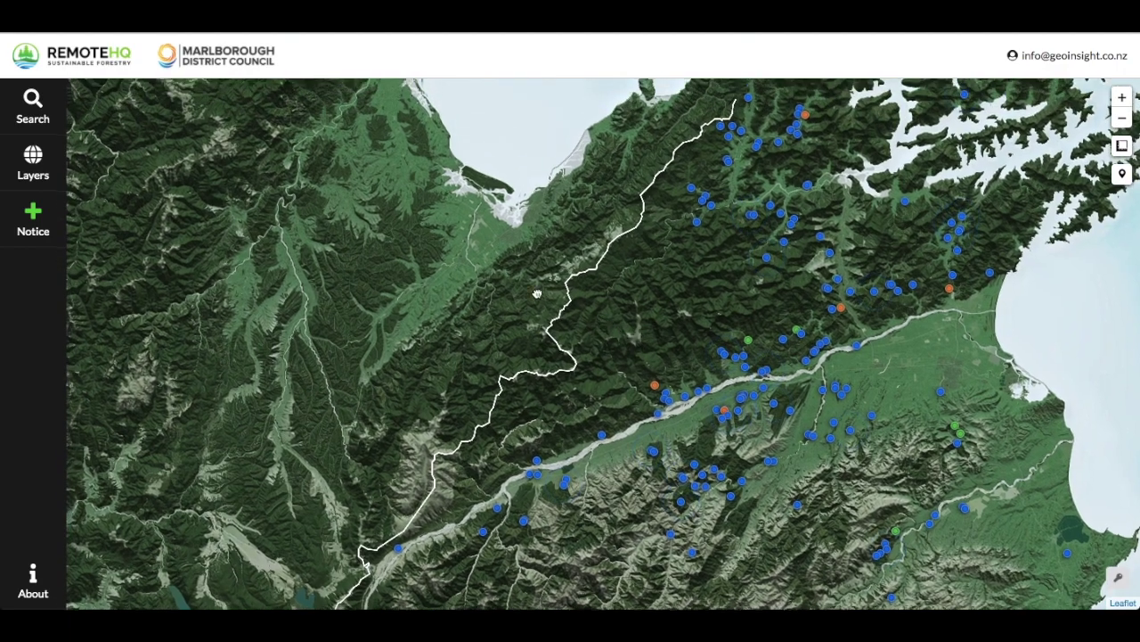
click(60, 125)
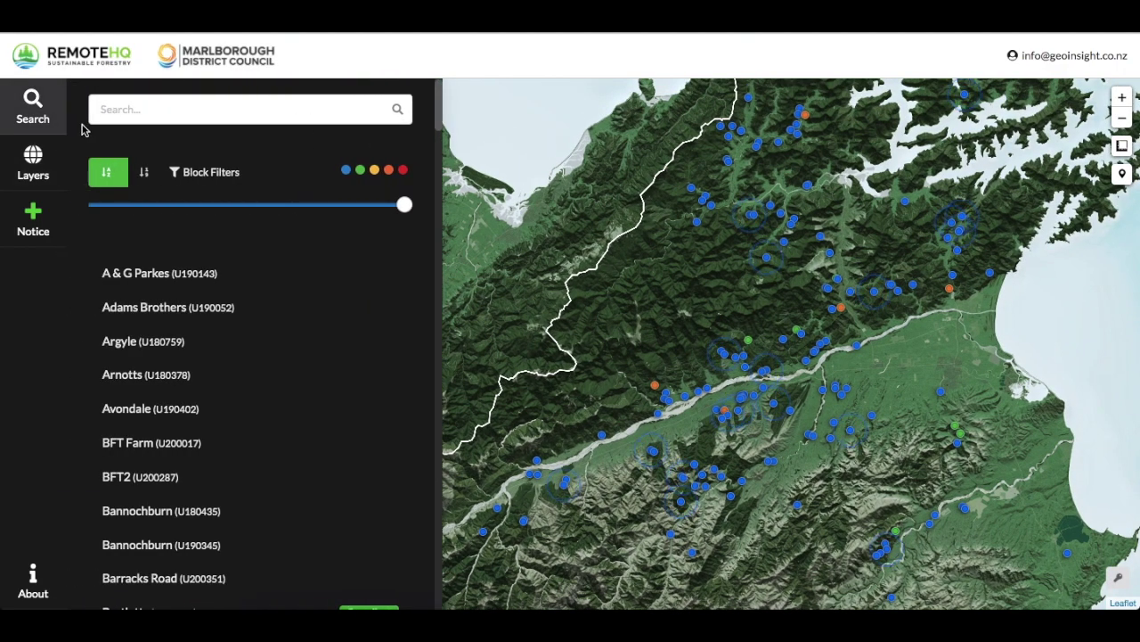
click(158, 112)
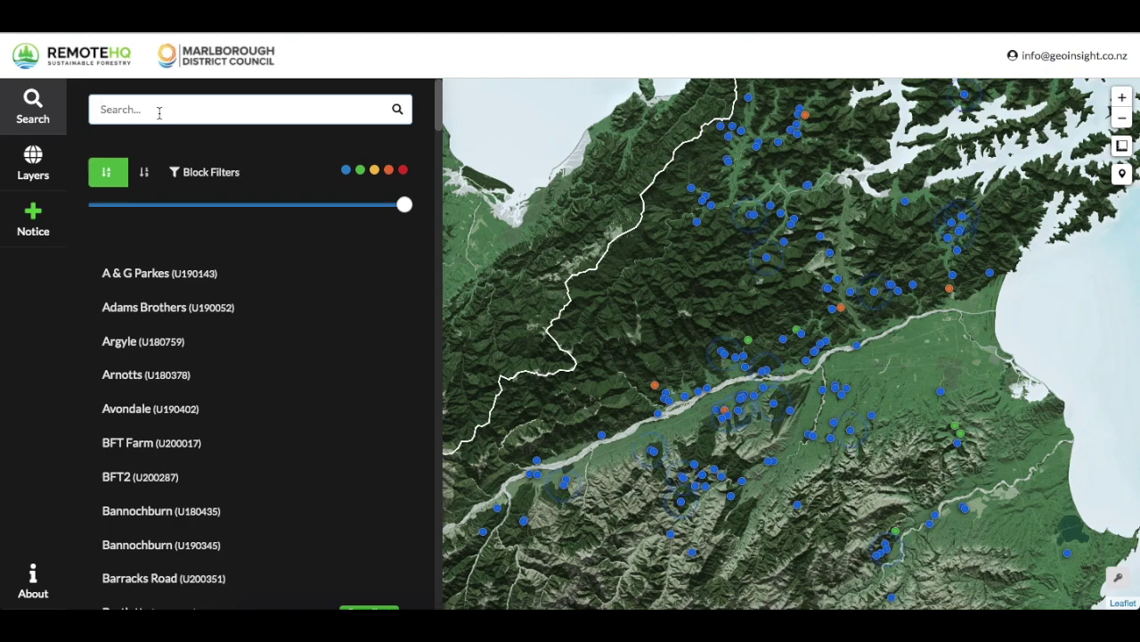
text(te rou)
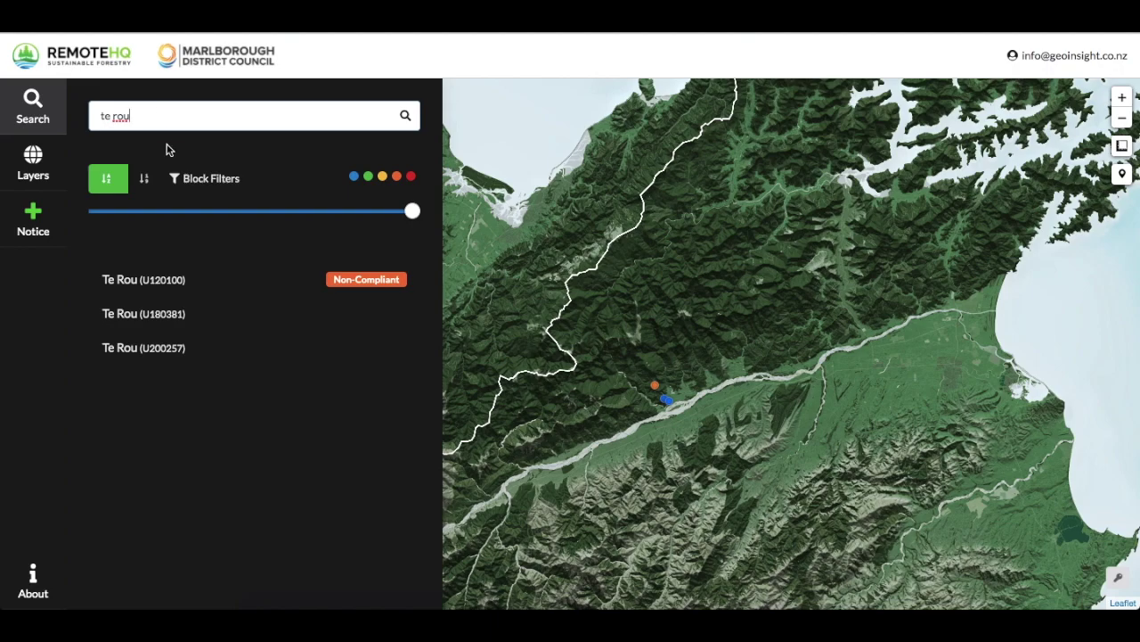
Preview the details of the Te Rou blocks, and show the non-compliant one on the map.
mouse_move(179, 347)
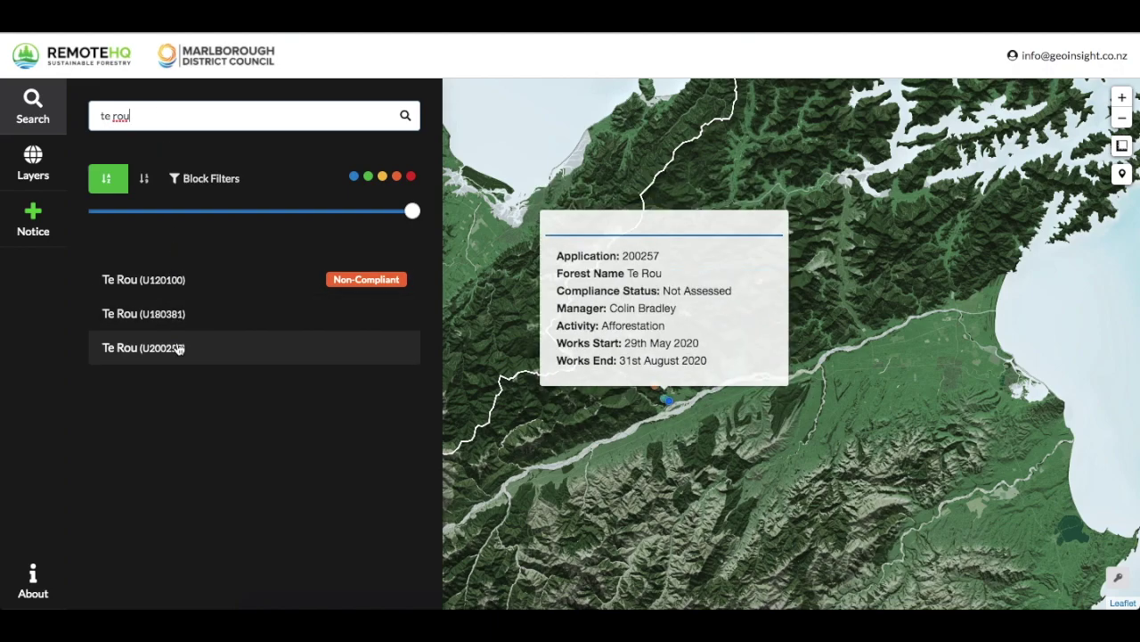
mouse_move(188, 288)
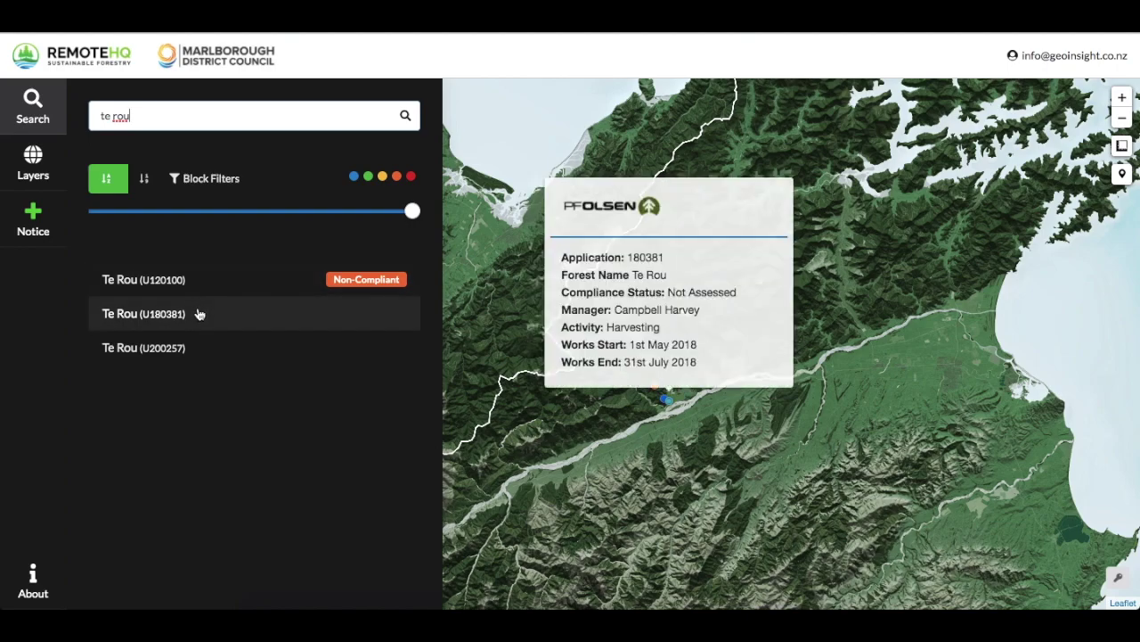
mouse_move(203, 347)
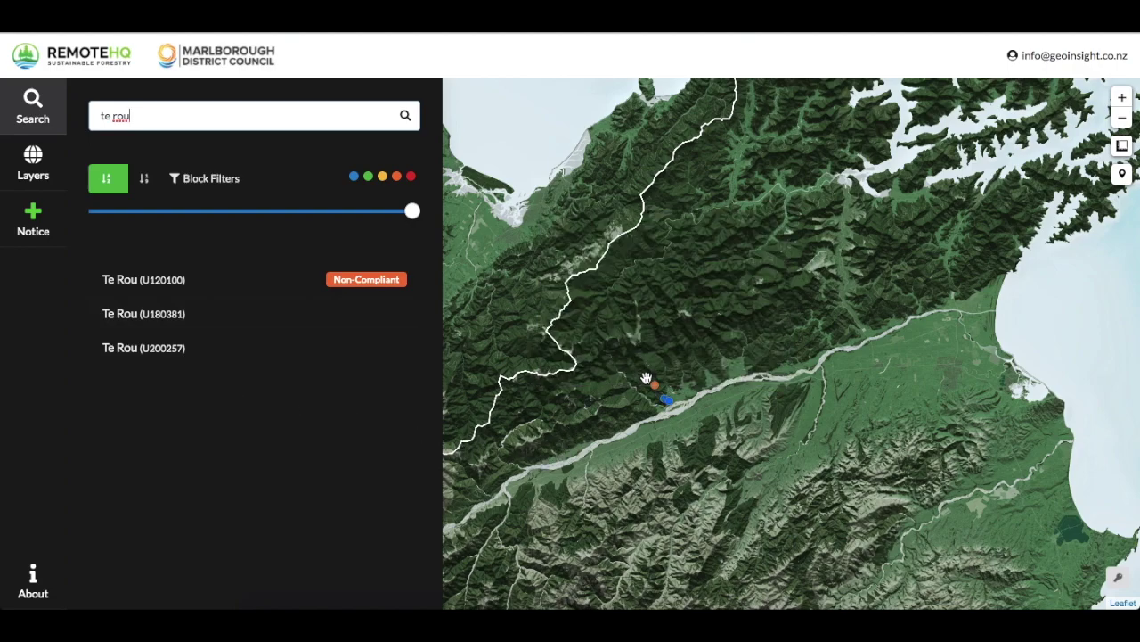
mouse_move(653, 388)
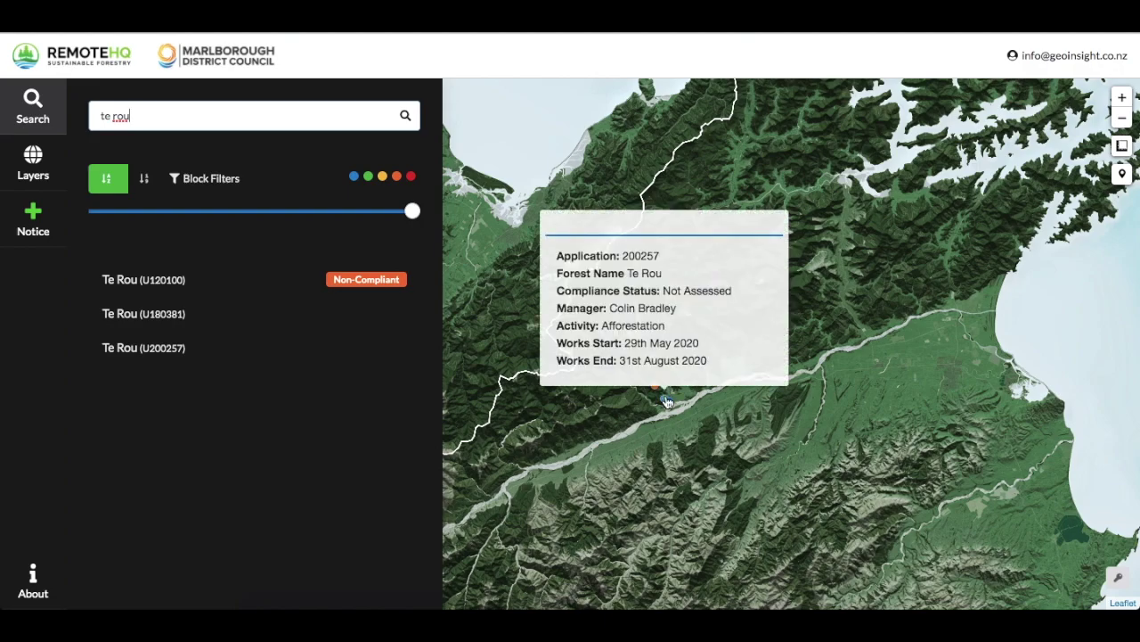
mouse_move(674, 405)
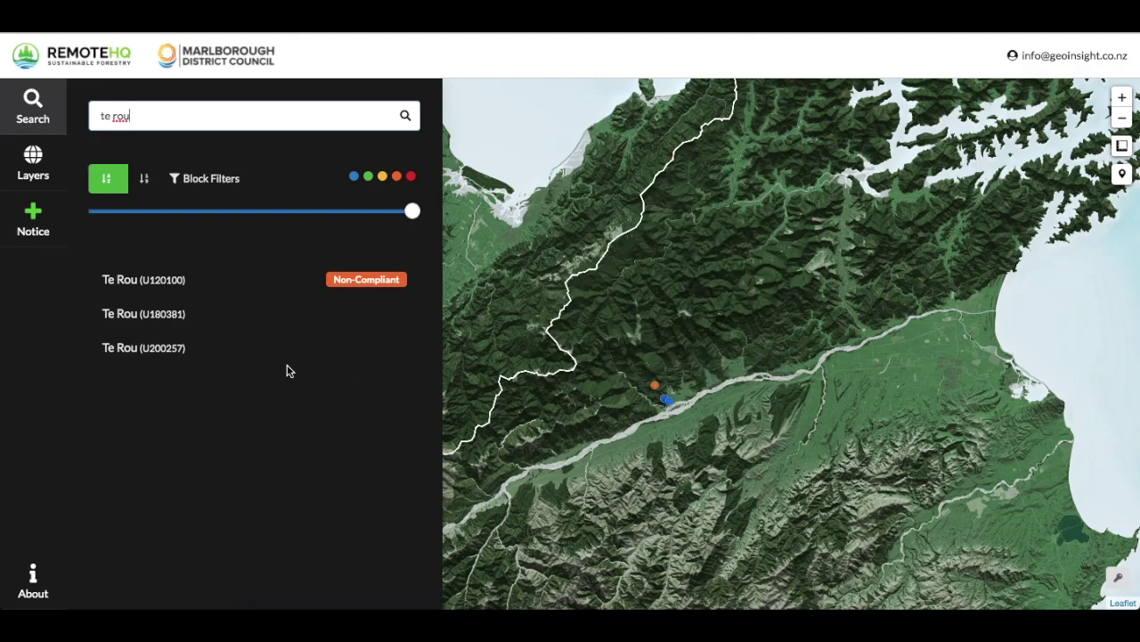
mouse_move(178, 287)
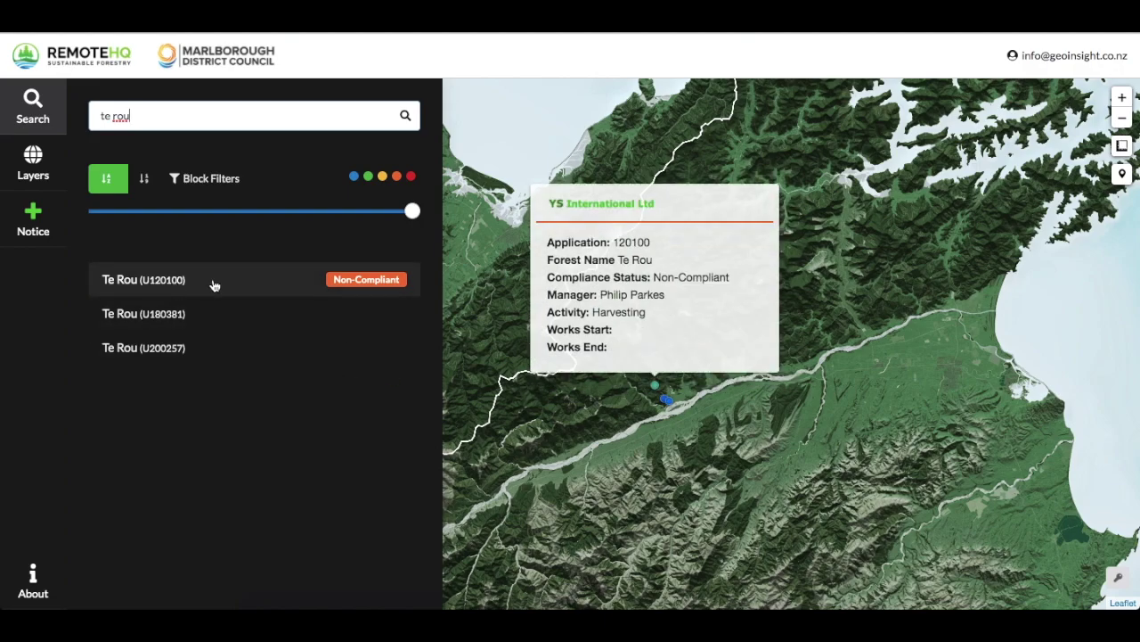
click(213, 285)
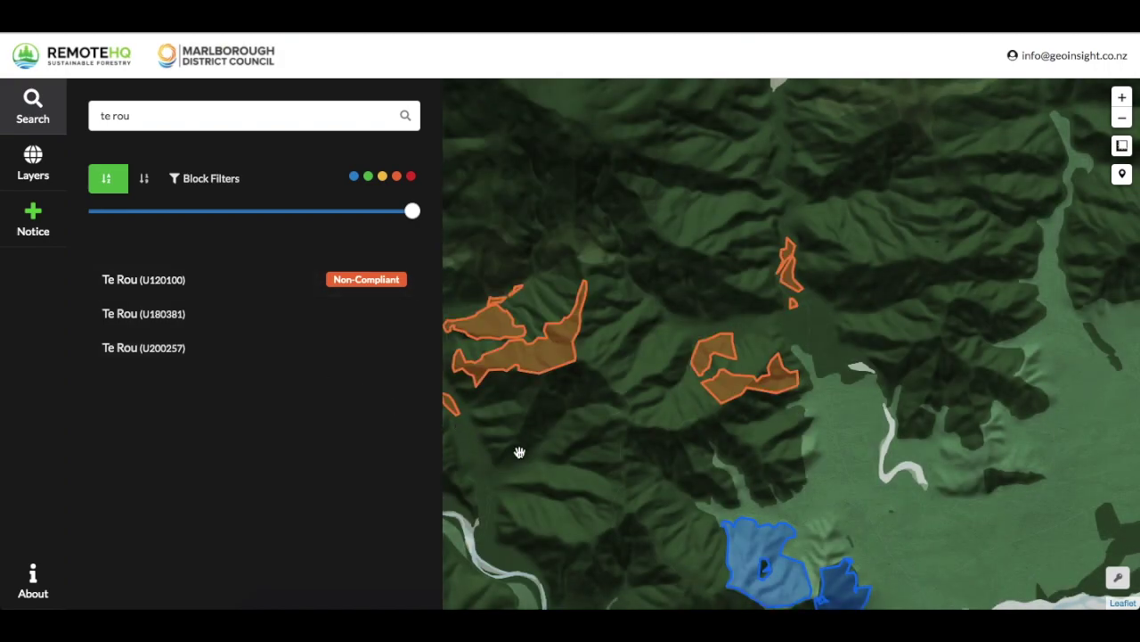
drag(520, 453, 675, 460)
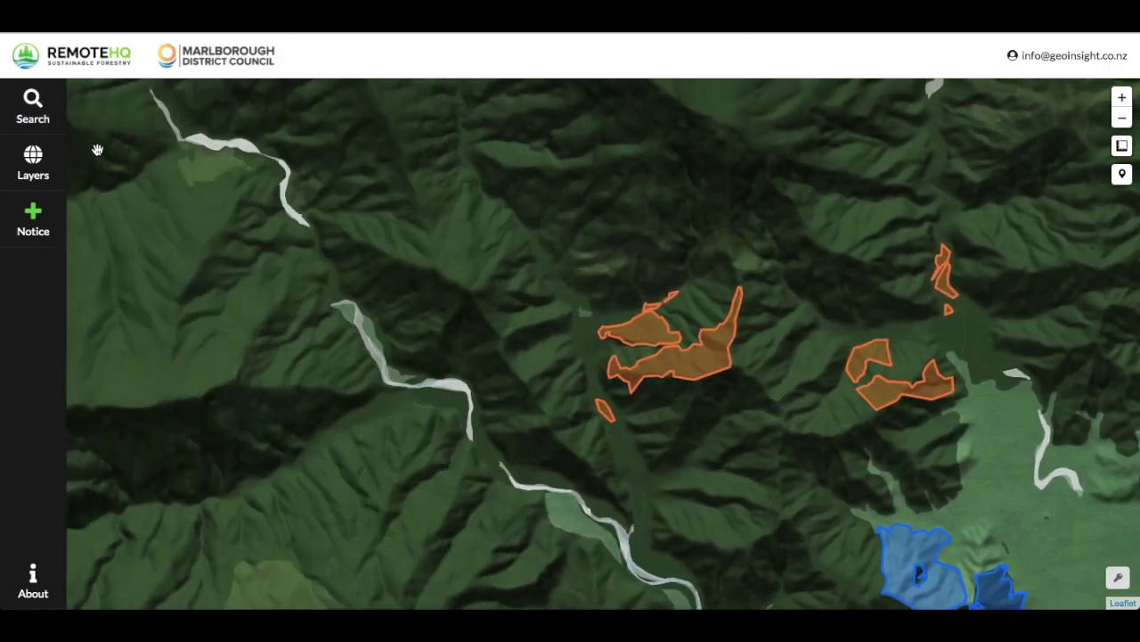
Clear the "te rou" search so the list and map cover all forest blocks again.
click(59, 117)
drag(167, 121, 94, 117)
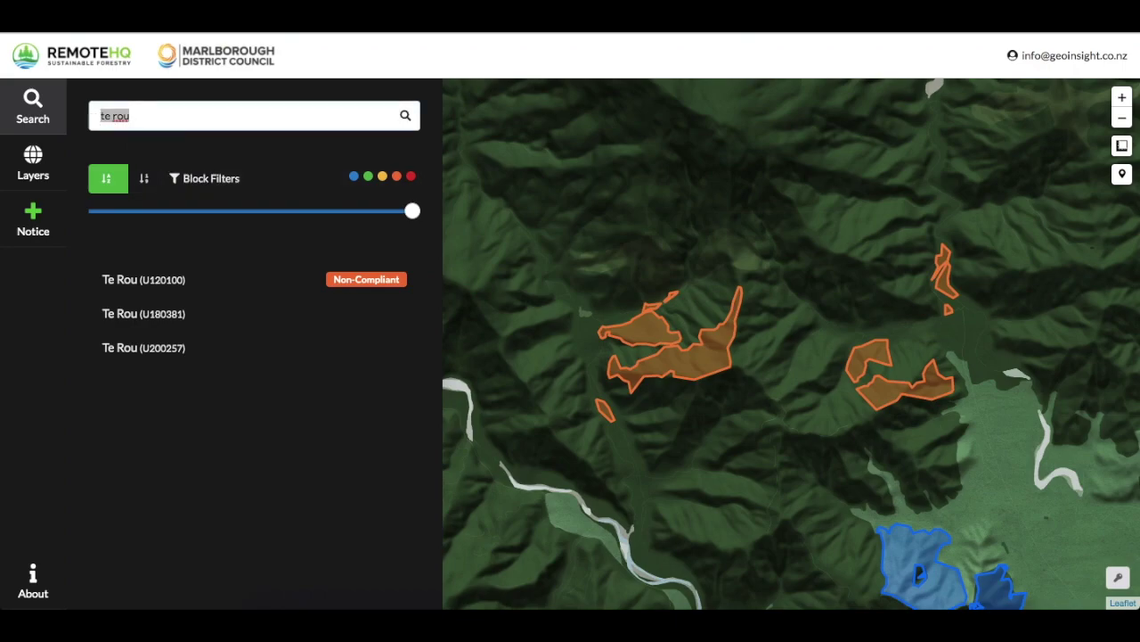
key(BackSpace)
scroll(529, 324, down, 5)
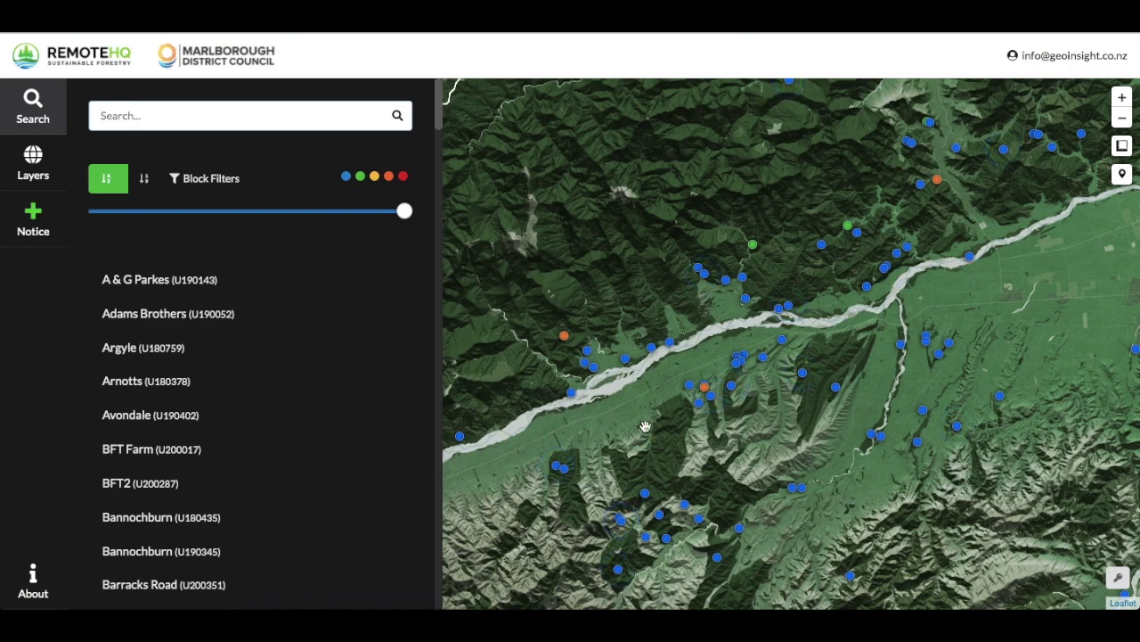
scroll(645, 426, down, 2)
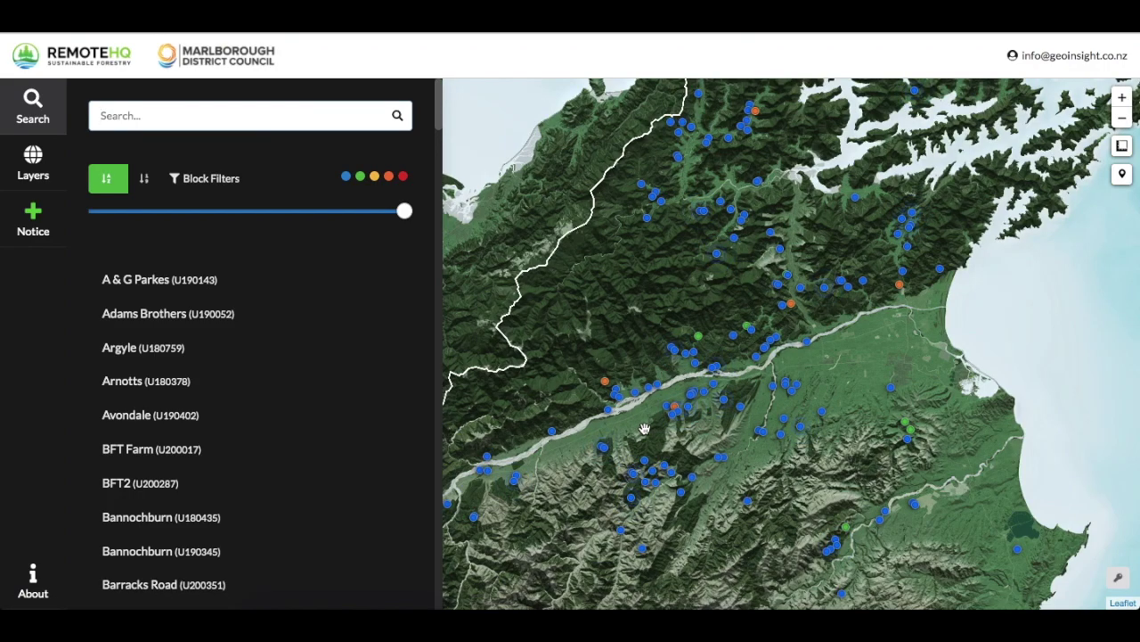
Filter the Not Assessed and Non-Compliant blocks out of the block list and map.
click(299, 188)
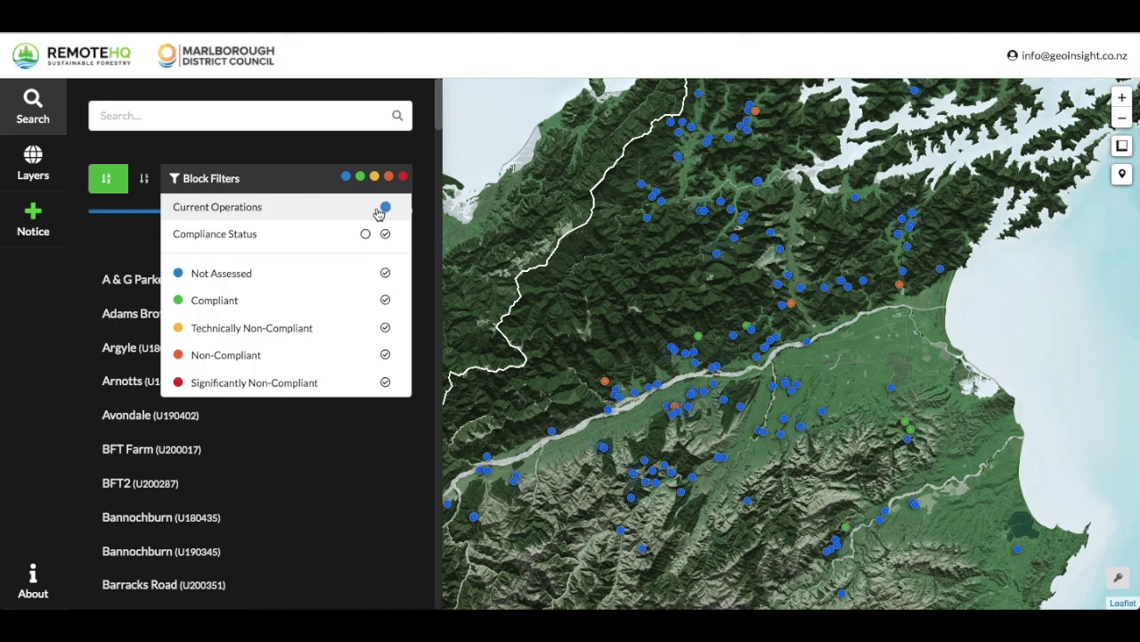
click(294, 278)
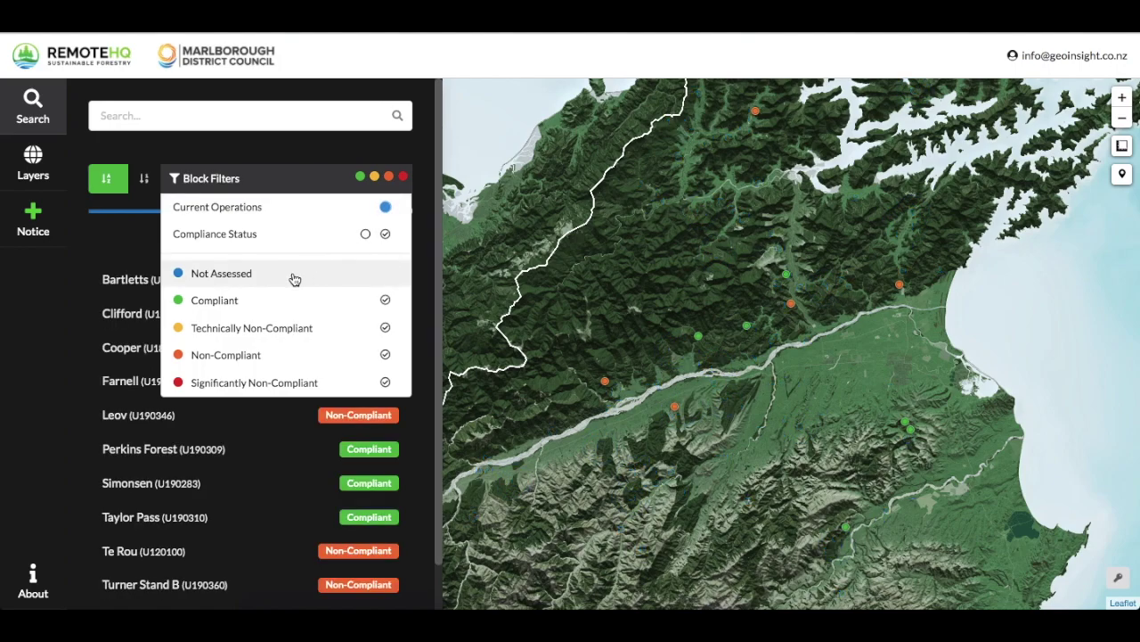
click(283, 355)
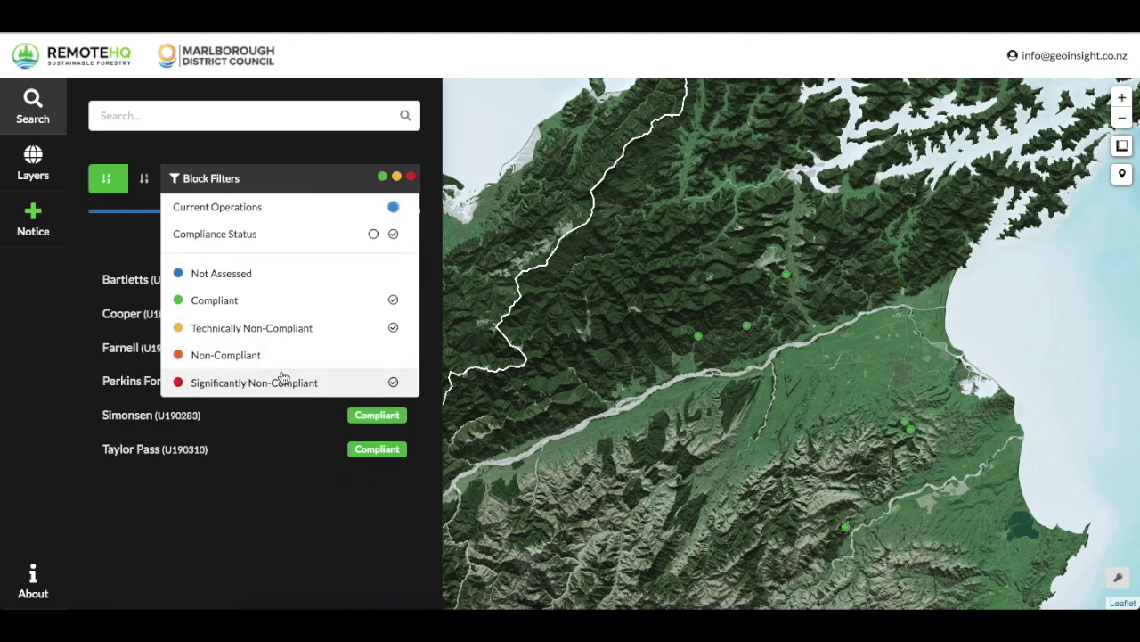
Filter out the Significantly Non-Compliant and Technically Non-Compliant blocks, leaving only Compliant blocks in the list and map.
click(283, 381)
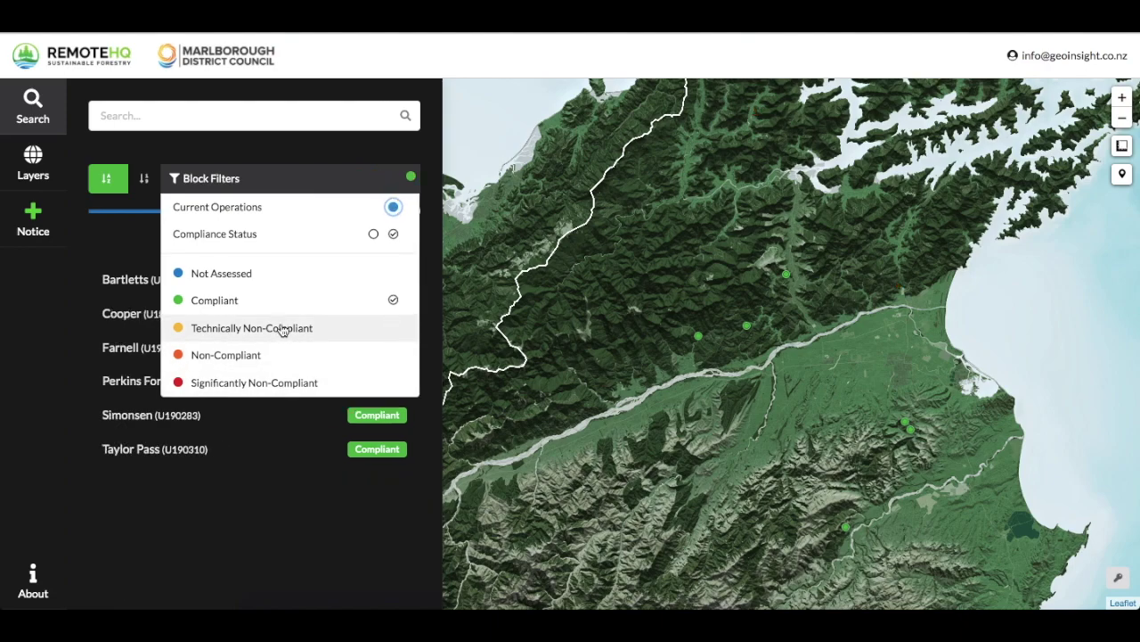
click(265, 187)
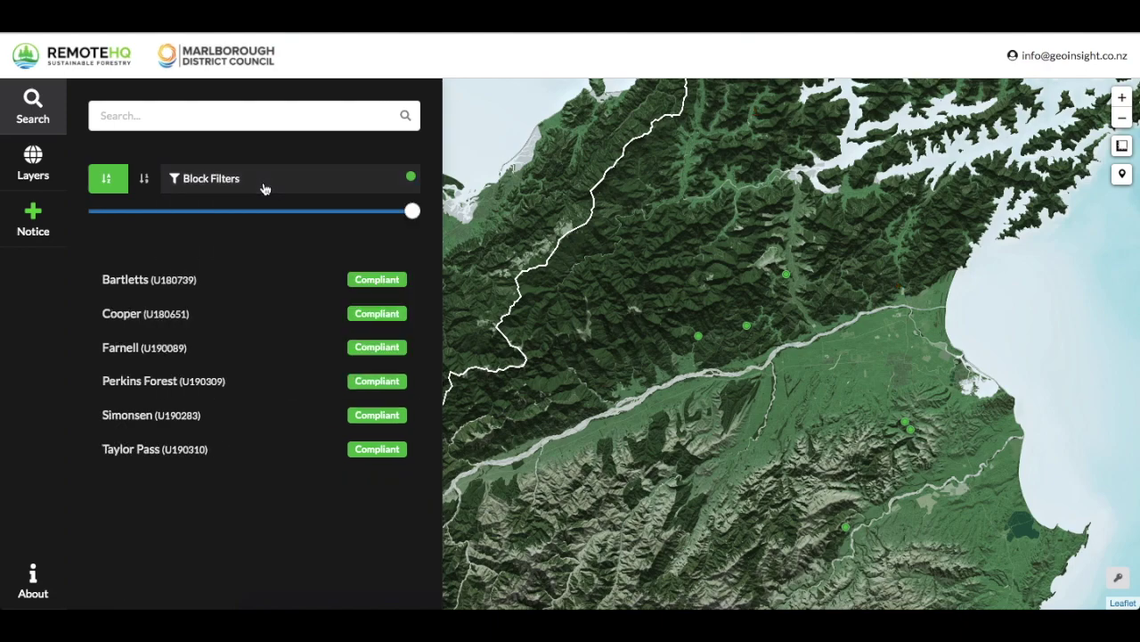
mouse_move(183, 279)
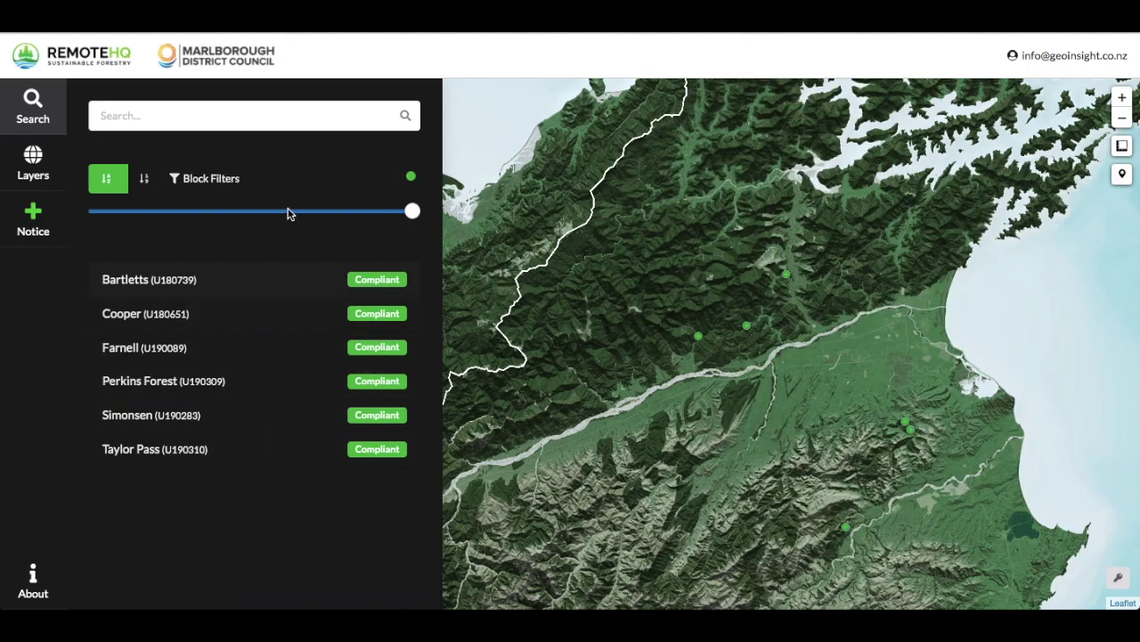
Switch the block filter from Compliant to Non-Compliant blocks only.
click(277, 178)
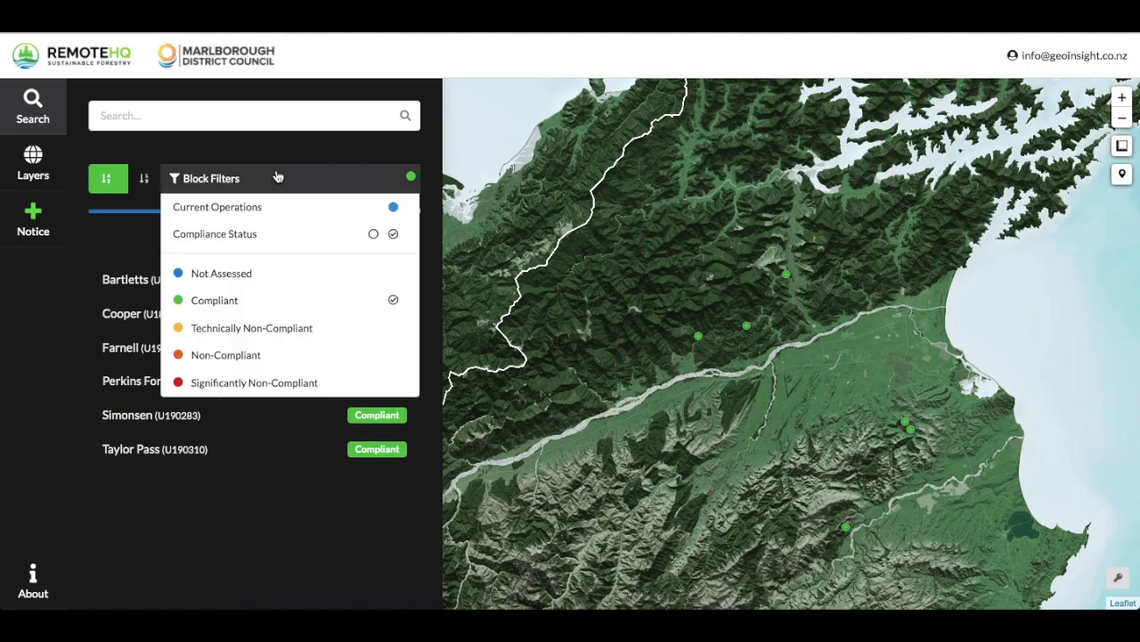
click(268, 353)
click(261, 306)
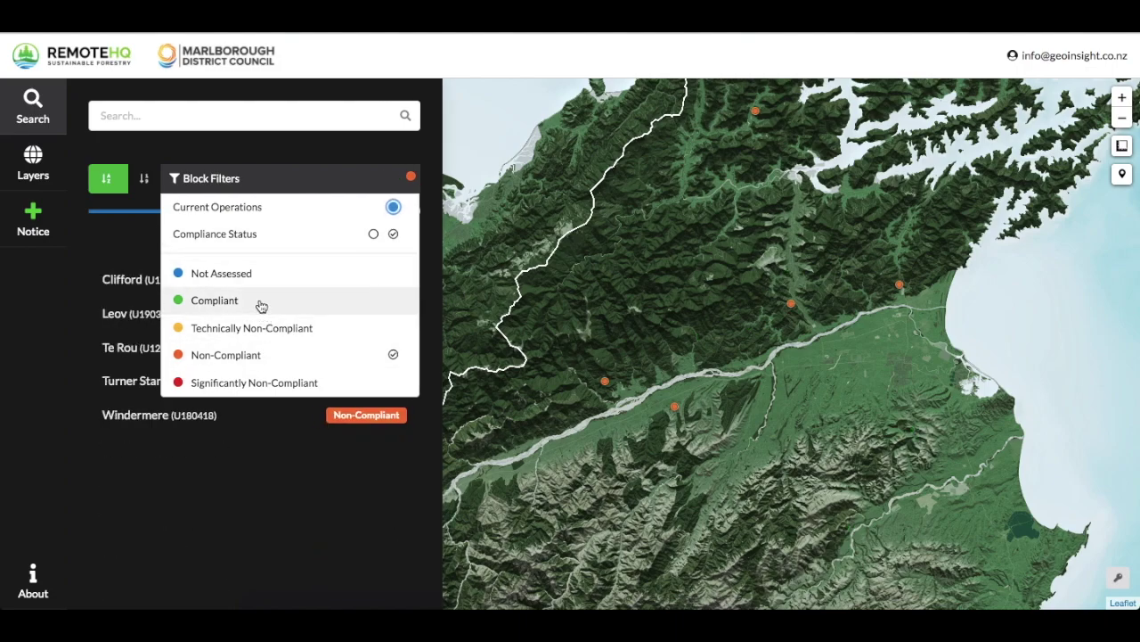
Add the Compliant and Not Assessed blocks back to the filtered block list and map.
click(262, 304)
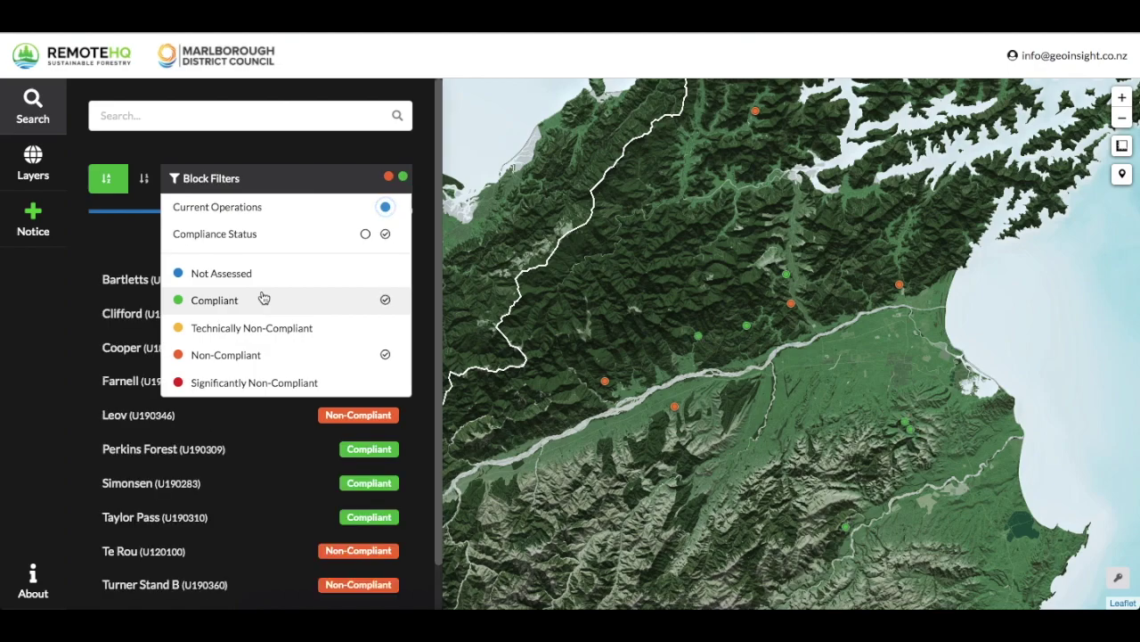
click(255, 272)
click(260, 189)
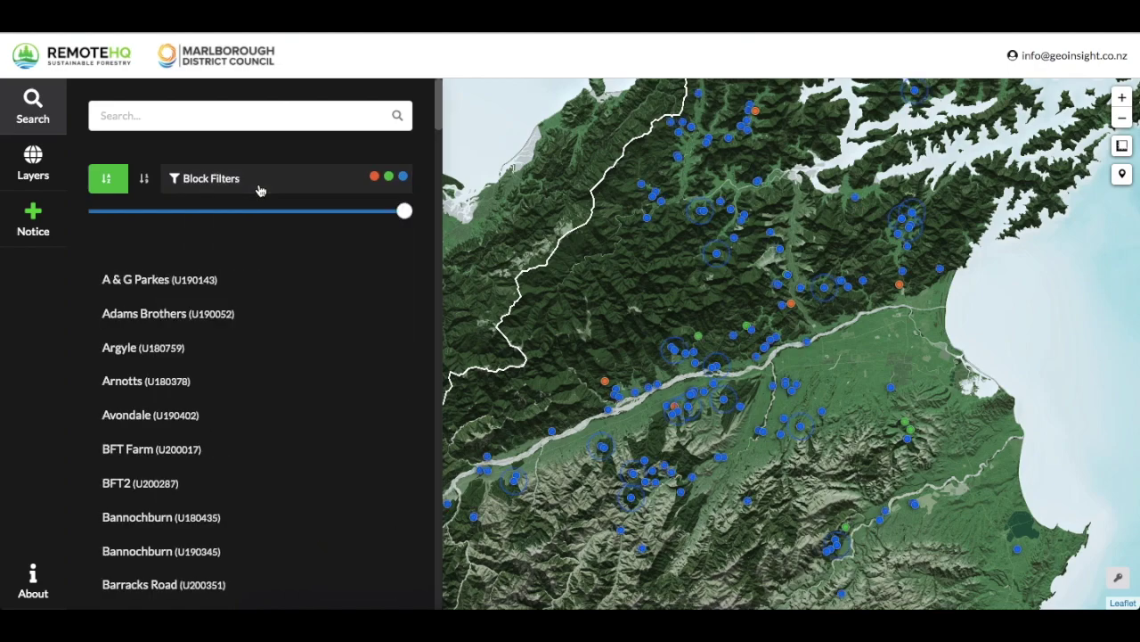
Try both name sort orders on the block list, and leave it sorted by U number in descending order.
click(107, 179)
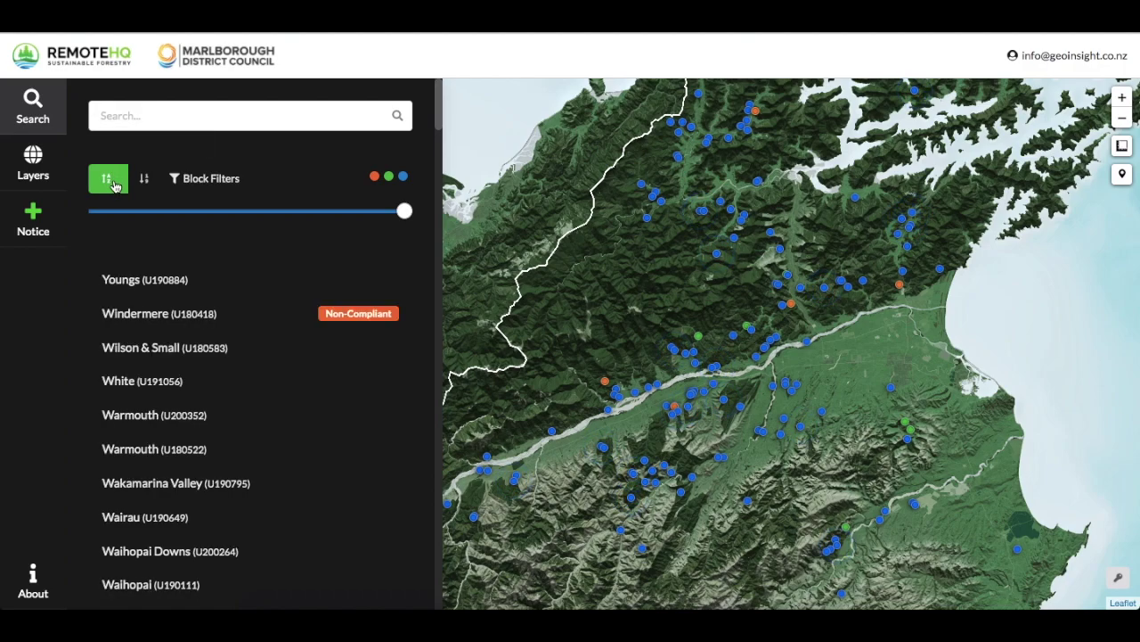
click(113, 183)
click(140, 180)
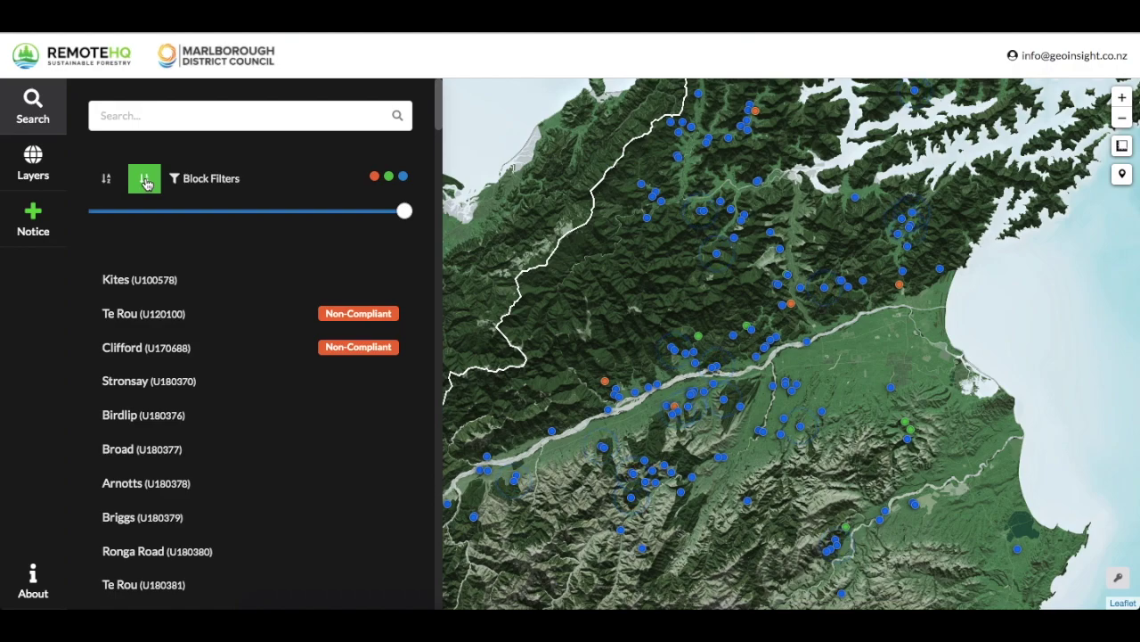
click(146, 183)
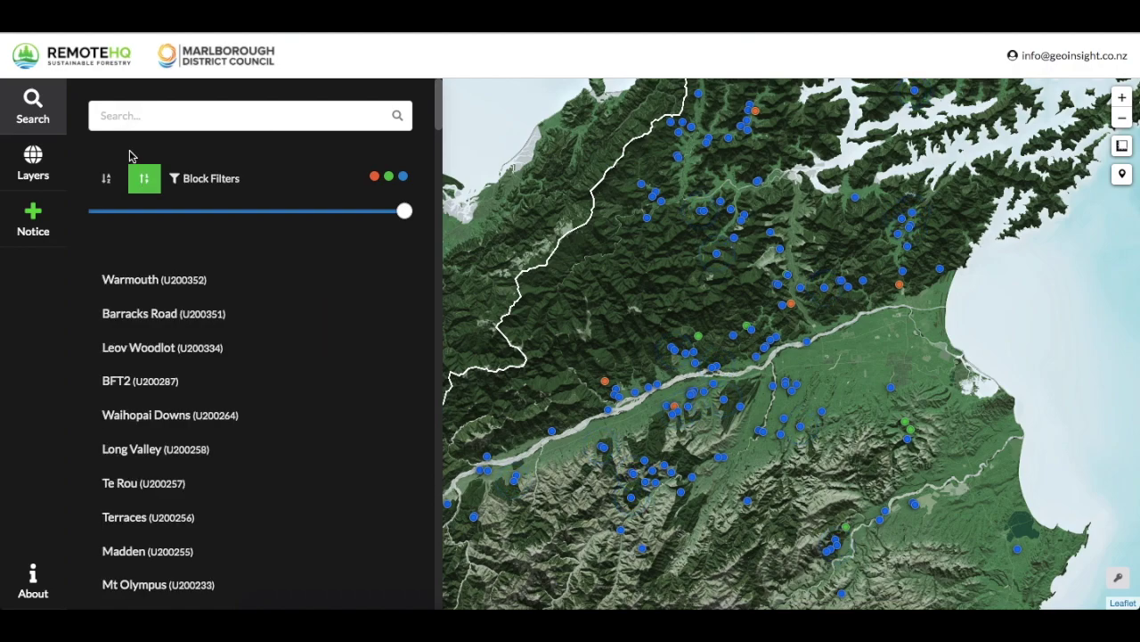